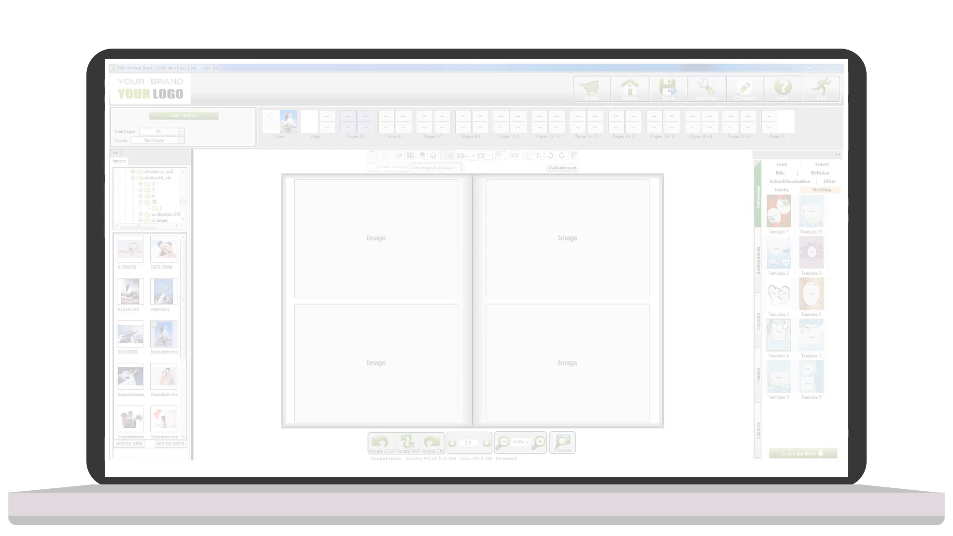
# Give both pages the blue floral template and place the balloons and scooter couple photos
pyautogui.click(793, 342)
pyautogui.moveTo(594, 289); pyautogui.dragTo(588, 289)
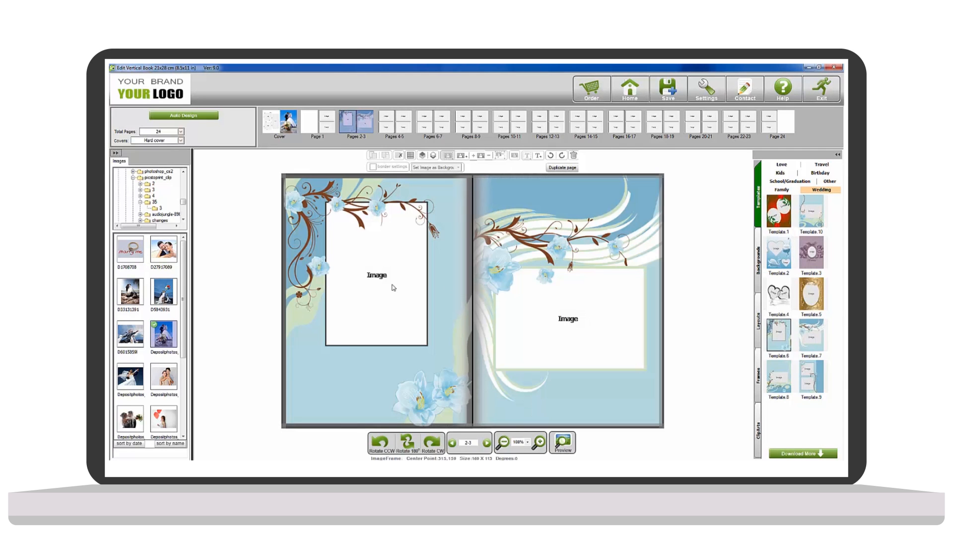
pyautogui.moveTo(198, 285); pyautogui.dragTo(370, 291)
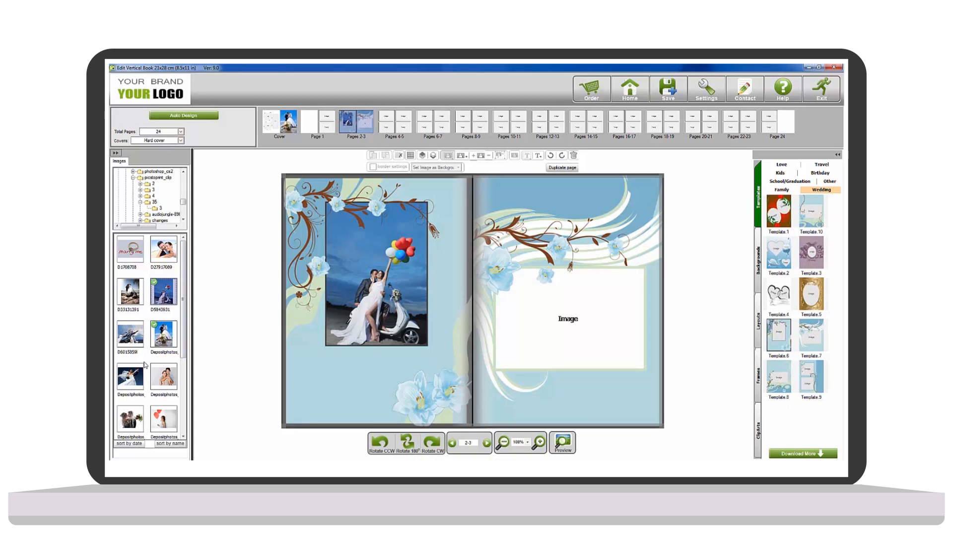
pyautogui.moveTo(526, 322); pyautogui.dragTo(559, 325)
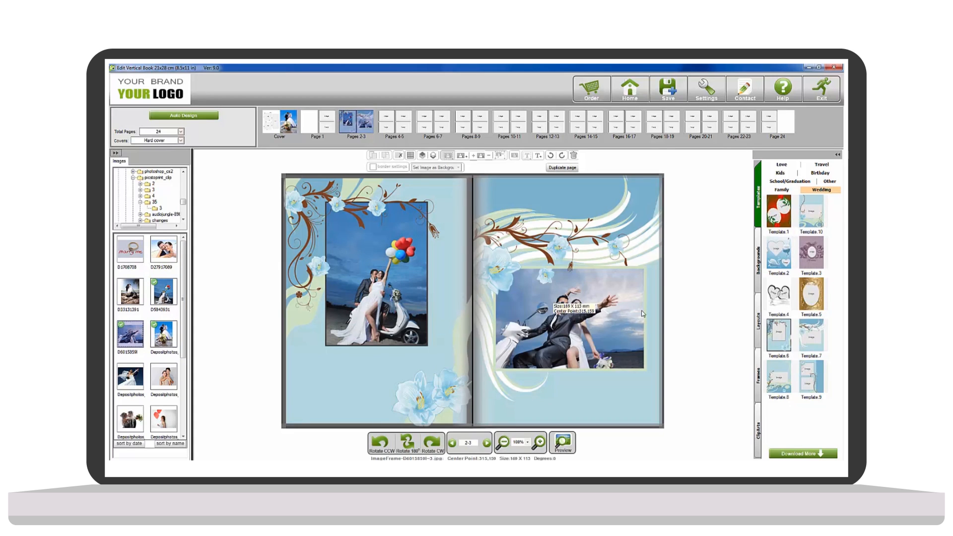
# Add the pair of hearts clip art below the right-page photo
pyautogui.click(759, 430)
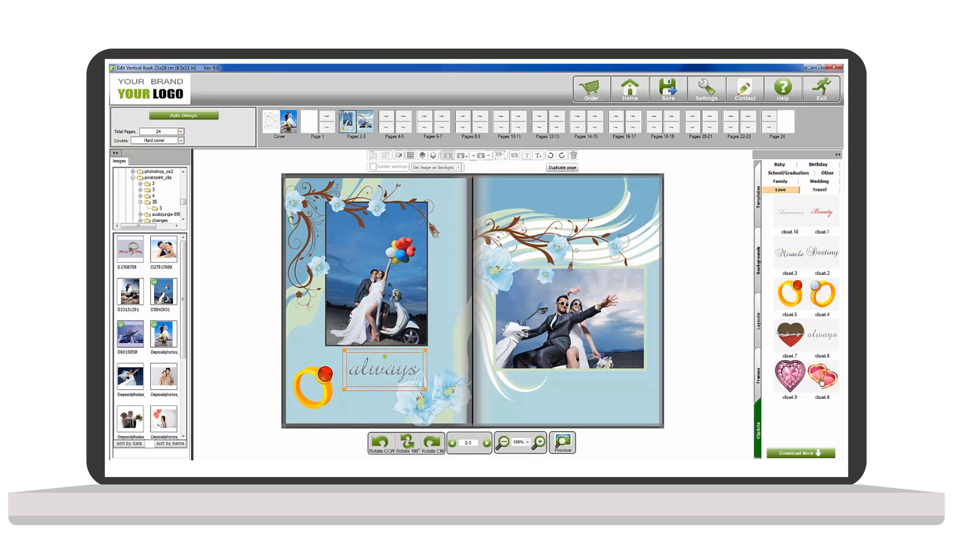
pyautogui.moveTo(589, 397); pyautogui.dragTo(590, 394)
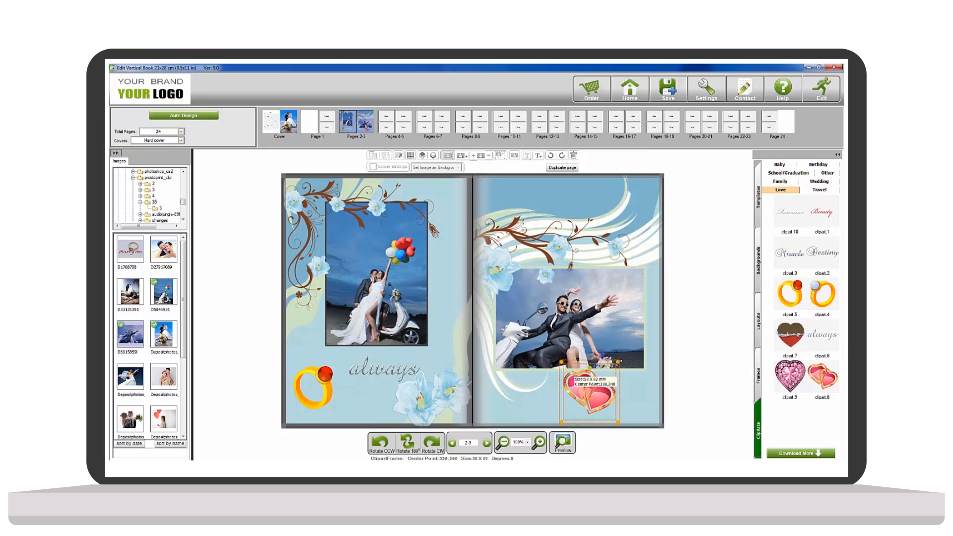